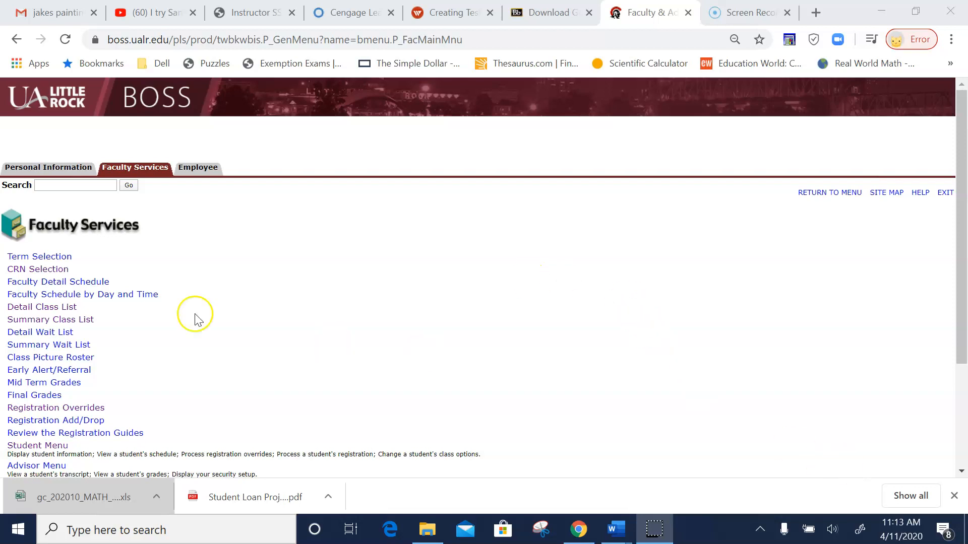
# Step: Select the course section MATH 1302 03: College Algebra, 10518 as the active CRN
pyautogui.click(53, 271)
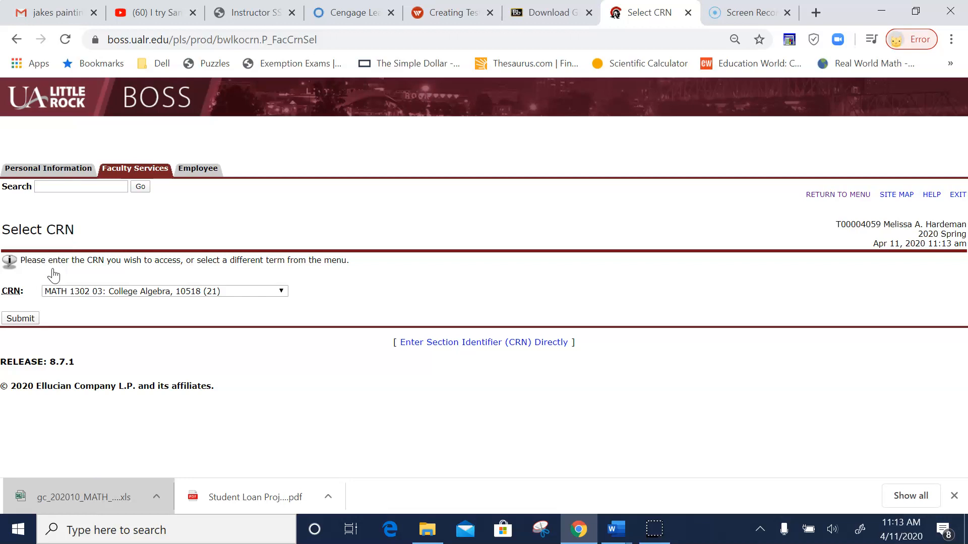
pyautogui.click(121, 292)
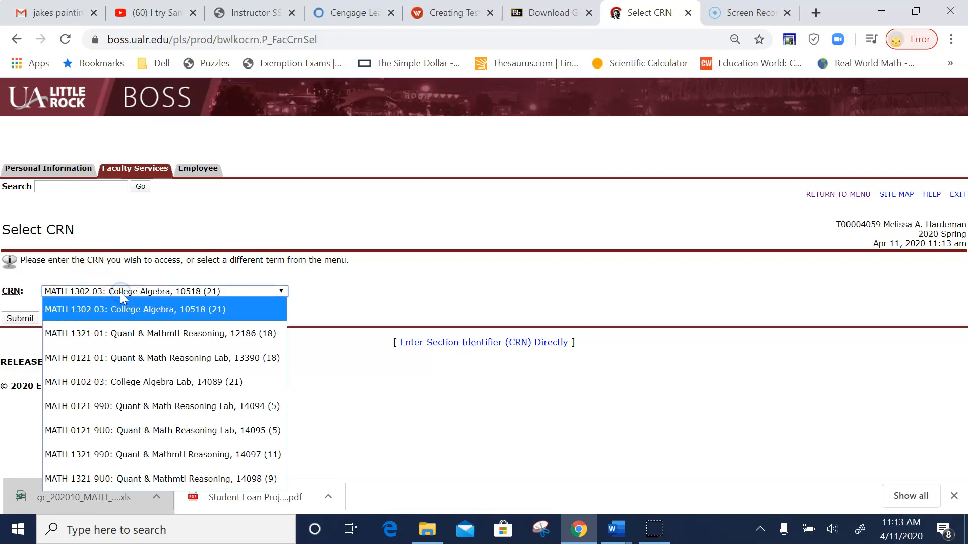
pyautogui.click(124, 305)
pyautogui.click(18, 319)
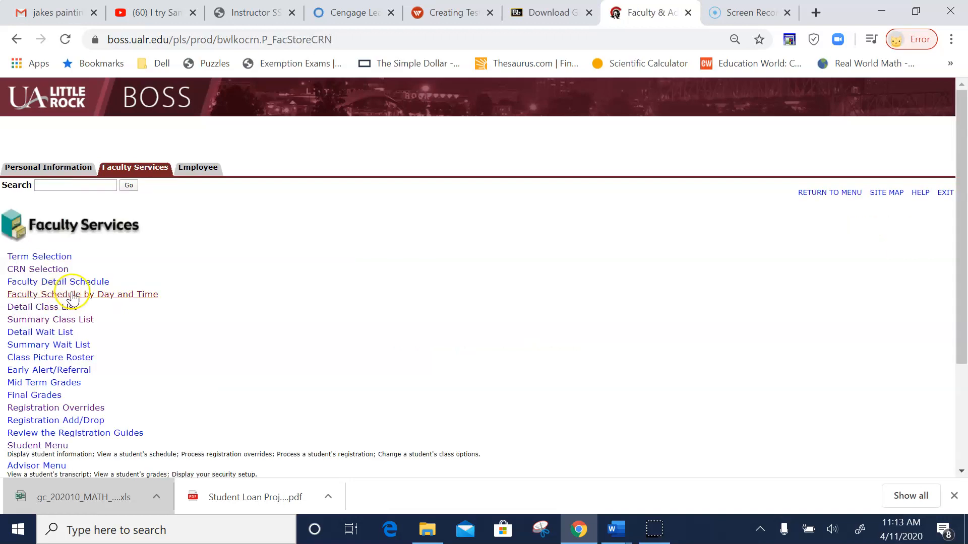
# Step: Open the section's Summary Class List and start an email to the whole class
pyautogui.click(51, 319)
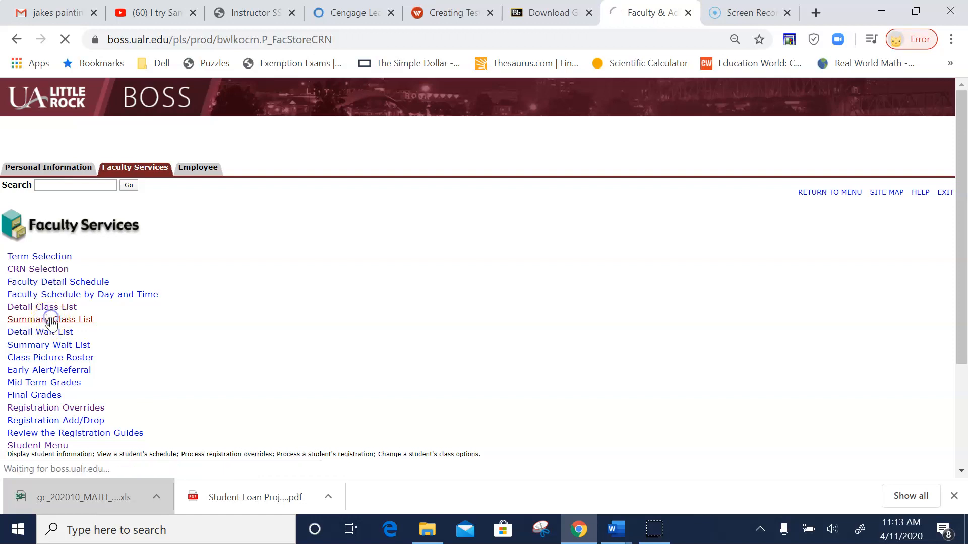
pyautogui.moveTo(965, 218); pyautogui.dragTo(964, 436)
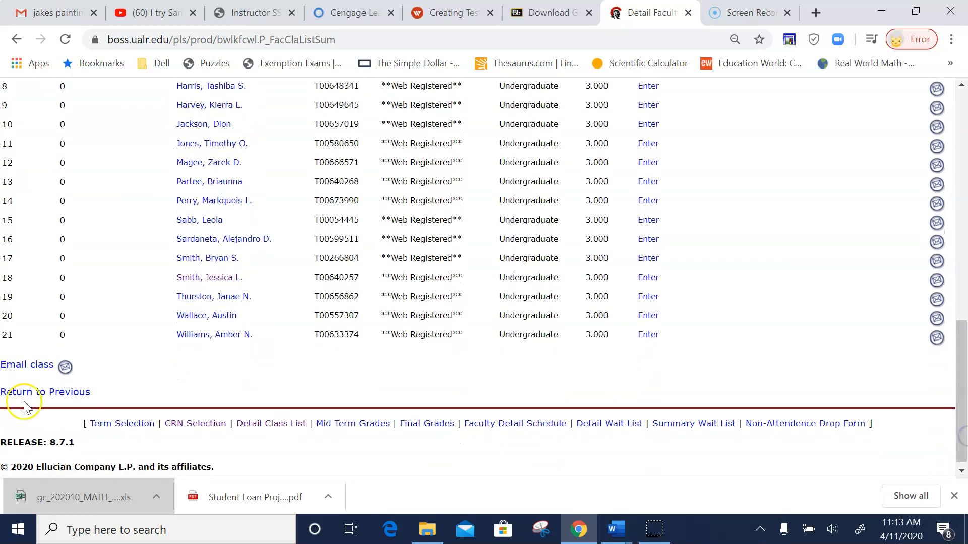
pyautogui.click(29, 366)
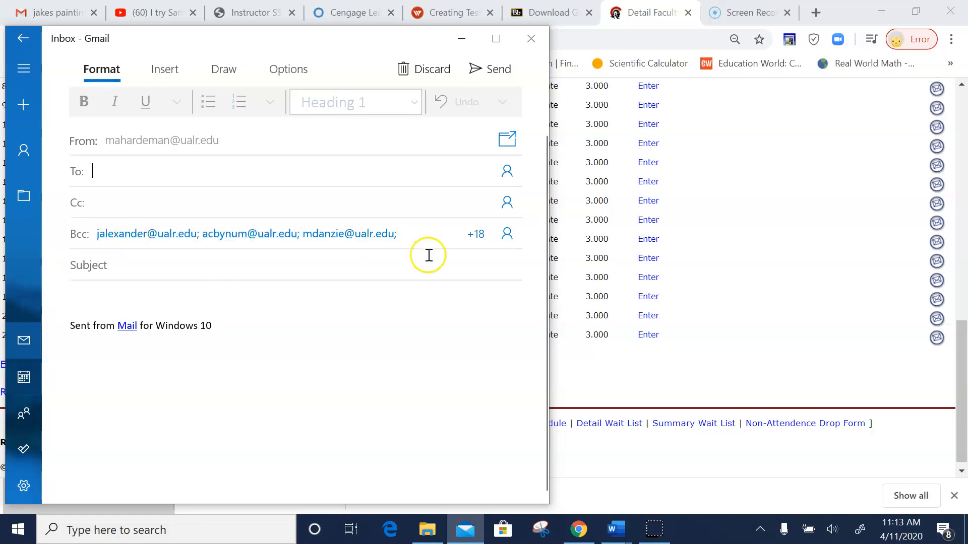
# Step: Expand the Bcc line of the class email and copy all the student addresses
pyautogui.click(474, 235)
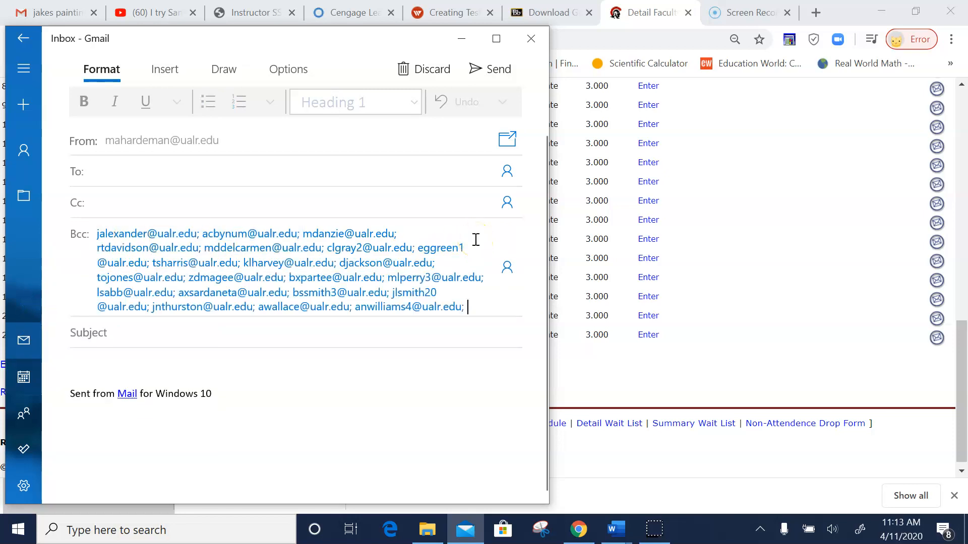
pyautogui.click(98, 234)
pyautogui.moveTo(239, 259); pyautogui.dragTo(479, 312)
pyautogui.hotkey('ctrl', 'c')
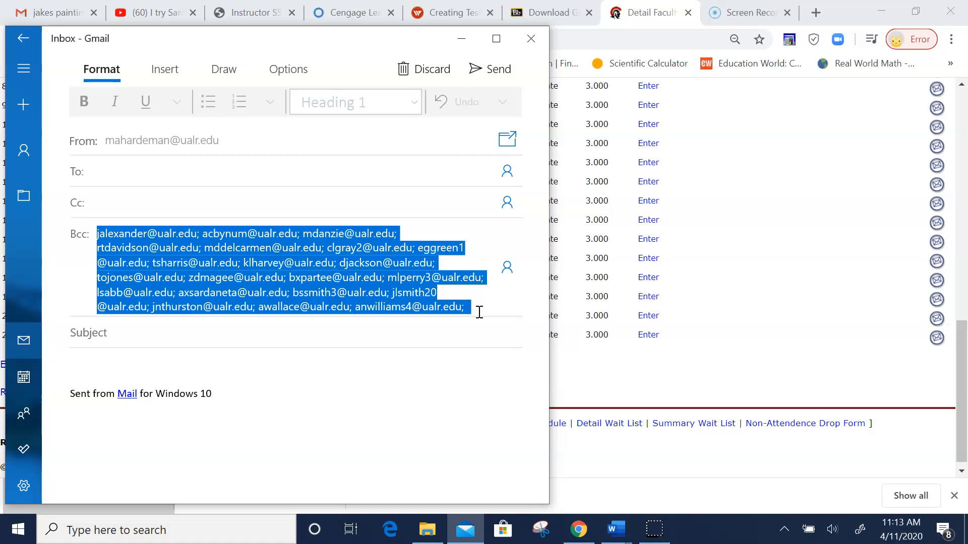
# Step: Switch to the blank Word document Document2 and paste the copied student addresses
pyautogui.click(616, 529)
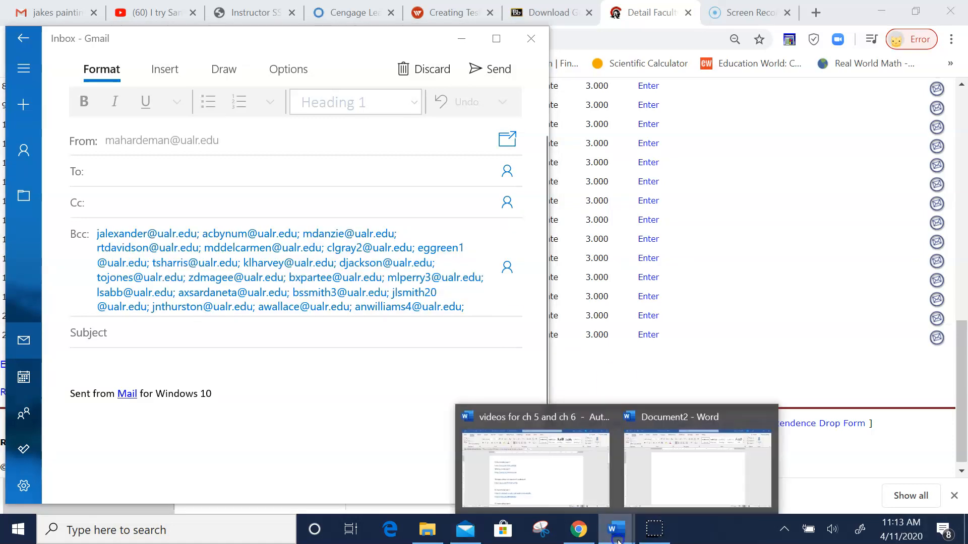
pyautogui.click(685, 501)
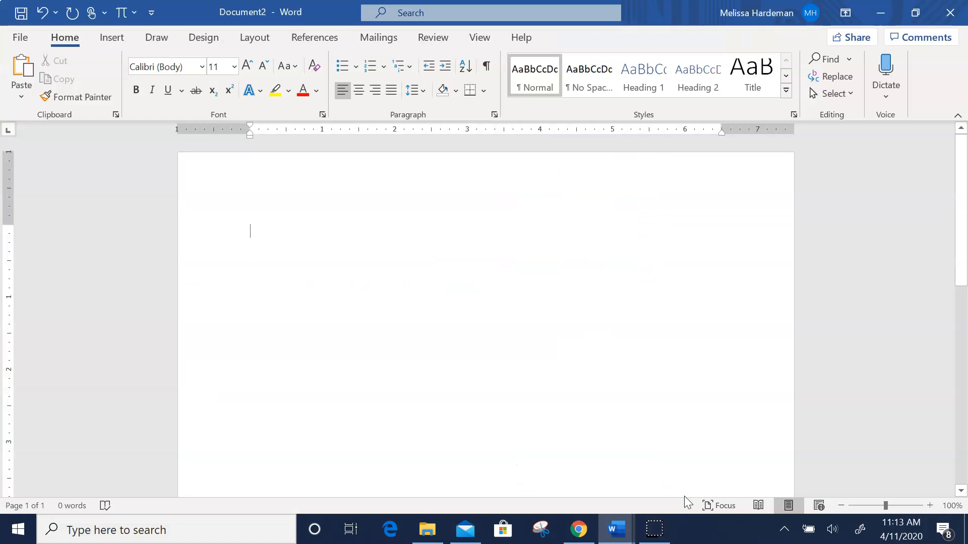
pyautogui.hotkey('ctrl', 'v')
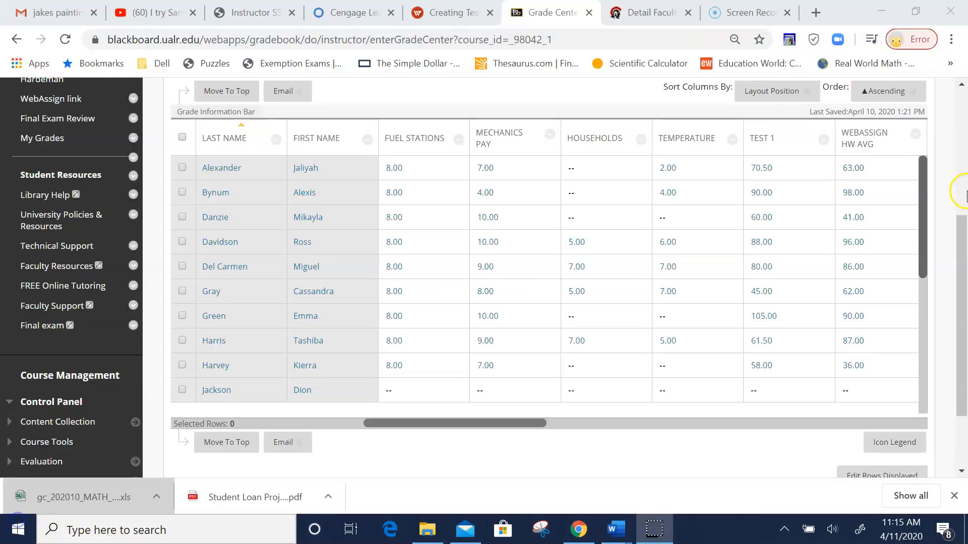
# Step: Open the Full Grade Center of the 202010 Spring: College Algebra (03) course in Blackboard
pyautogui.moveTo(960, 190); pyautogui.dragTo(962, 116)
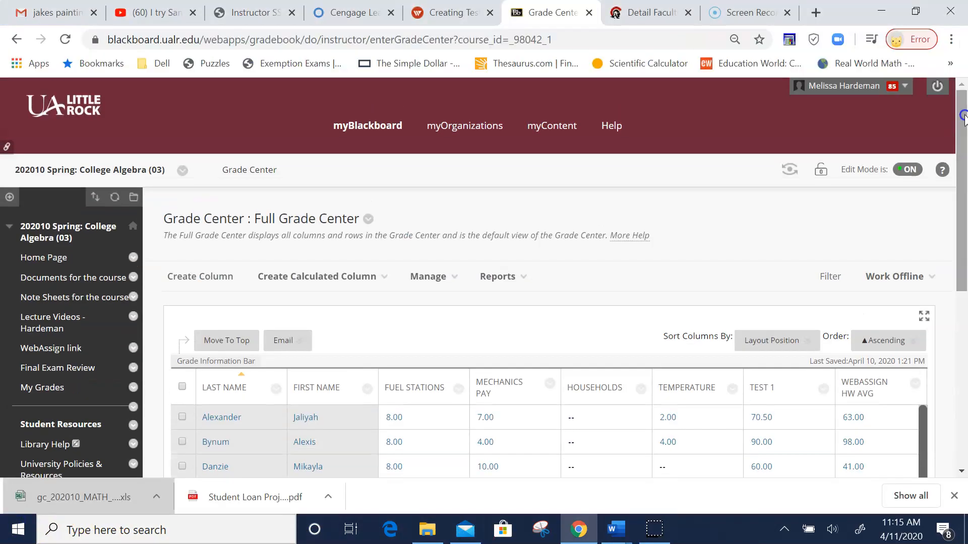
pyautogui.moveTo(961, 120); pyautogui.dragTo(961, 313)
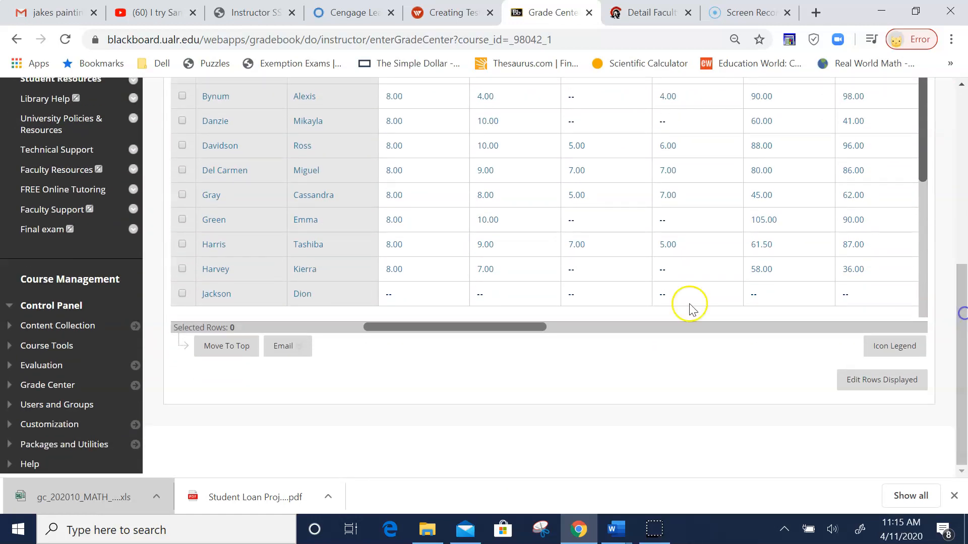
pyautogui.click(135, 388)
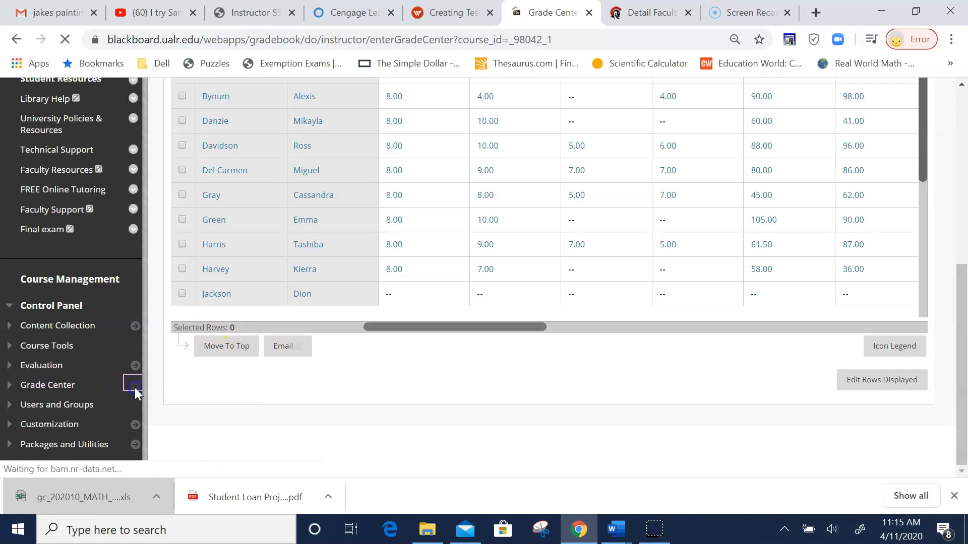
pyautogui.moveTo(963, 176); pyautogui.dragTo(957, 255)
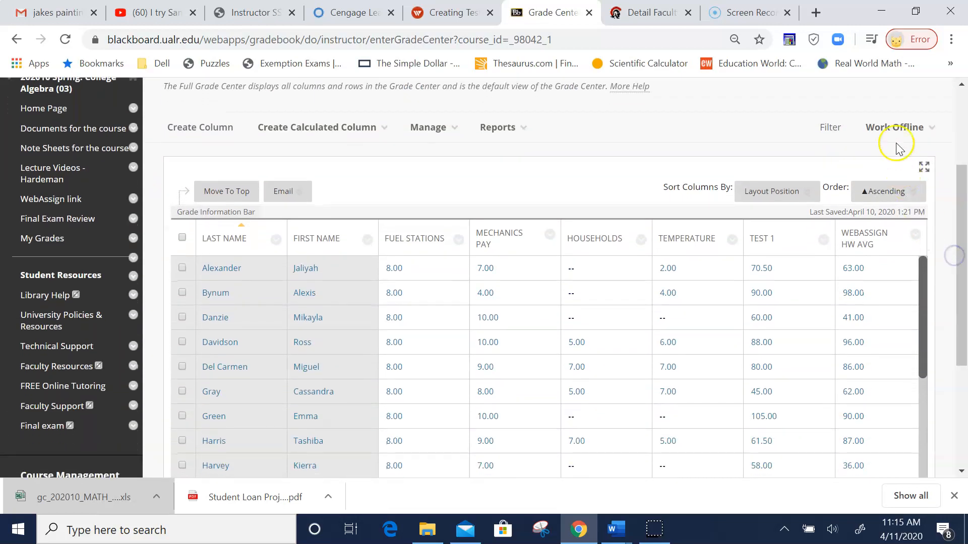
# Step: Download the Full Grade Center data to My Computer as a tab-delimited file without hidden information
pyautogui.click(895, 132)
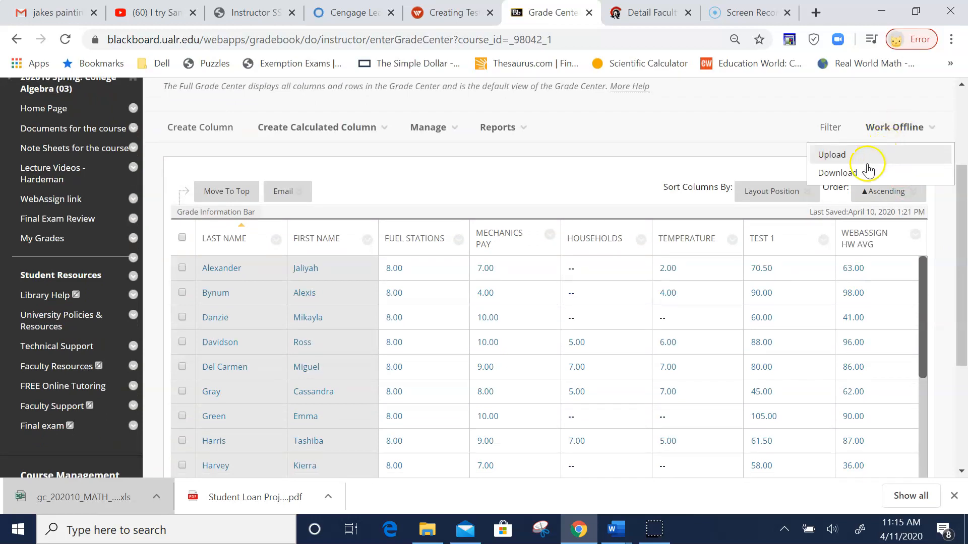
pyautogui.click(838, 174)
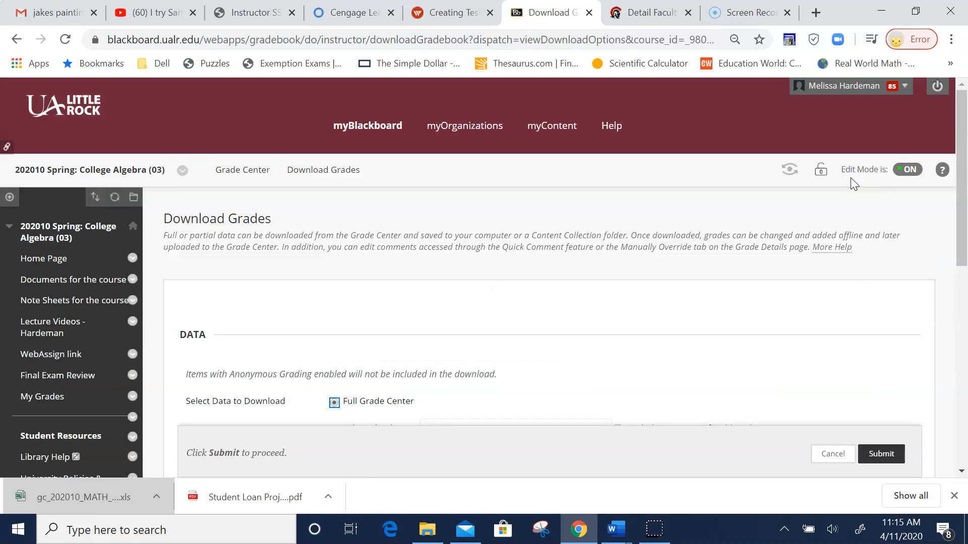
pyautogui.moveTo(961, 131); pyautogui.dragTo(964, 328)
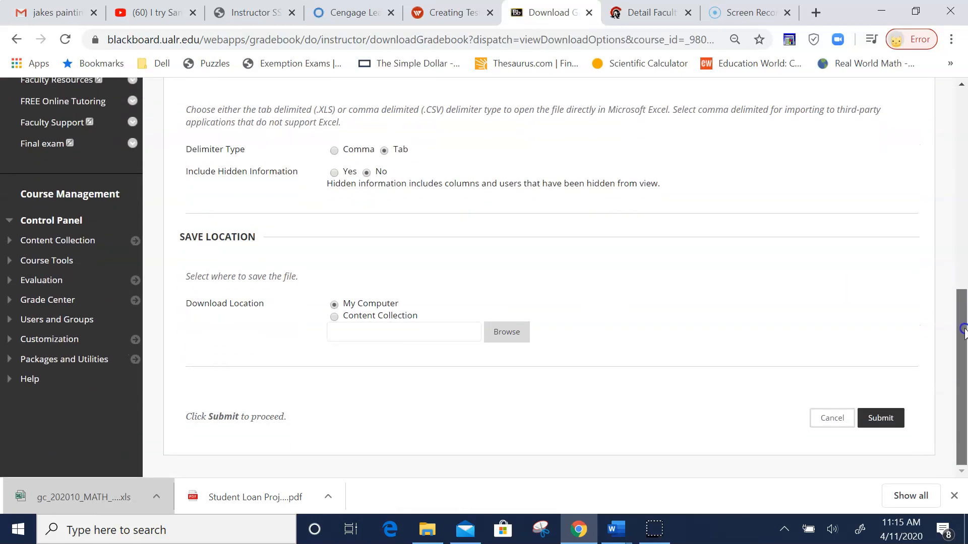
pyautogui.click(880, 423)
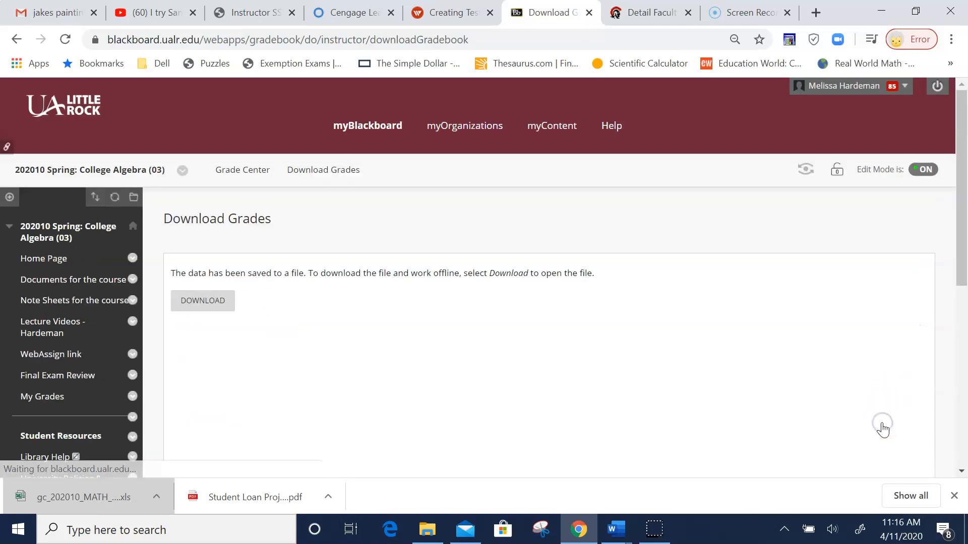
pyautogui.click(202, 304)
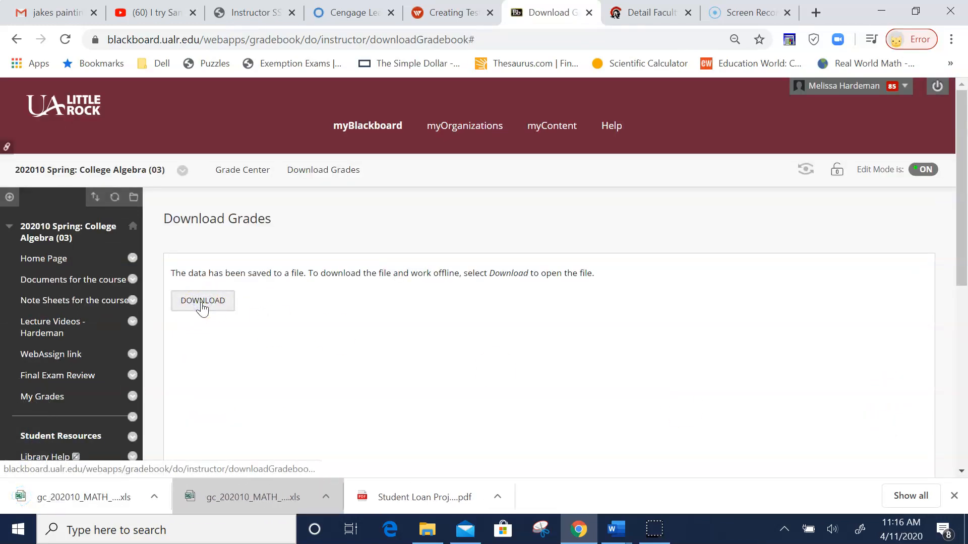
# Step: Open the newly downloaded gradebook .xls file in Excel and dismiss the error dialogs
pyautogui.click(97, 508)
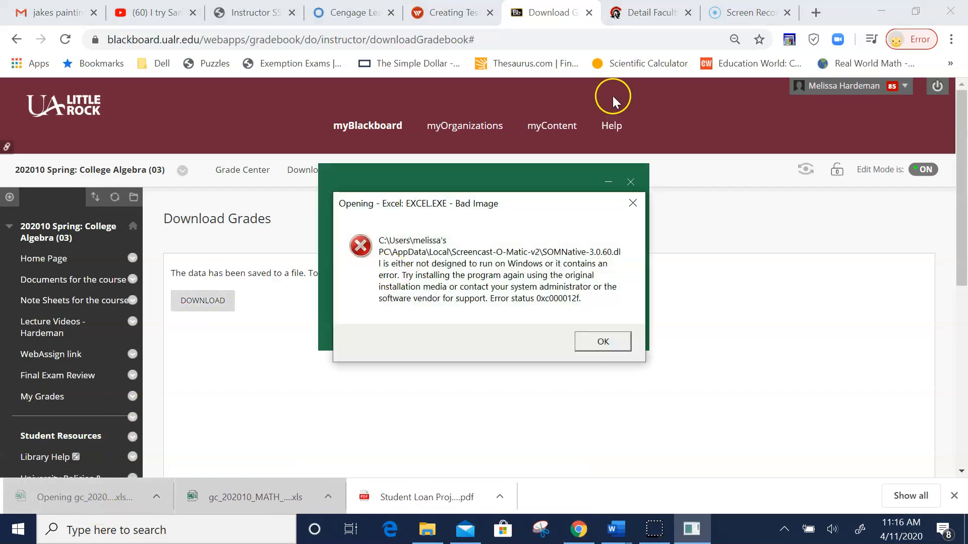
pyautogui.click(632, 207)
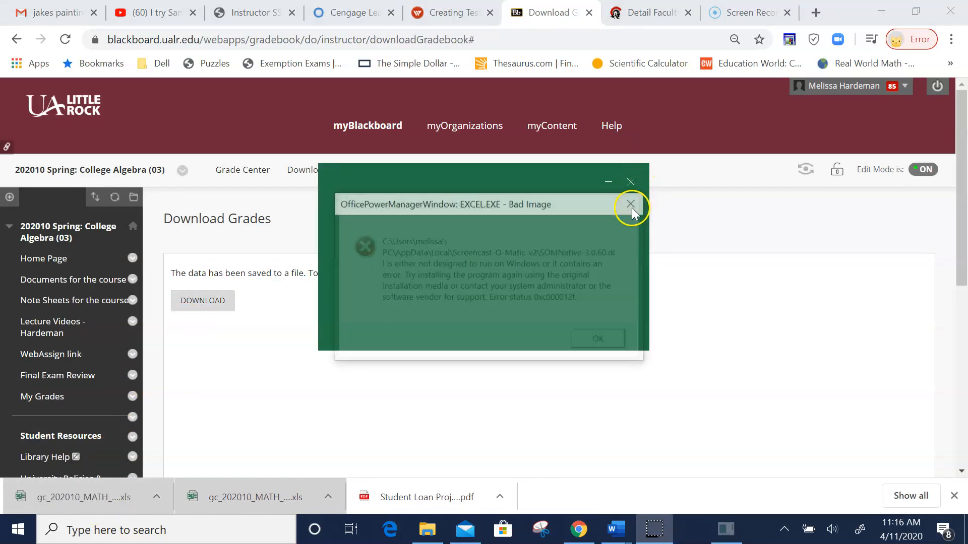
pyautogui.click(632, 207)
pyautogui.click(435, 308)
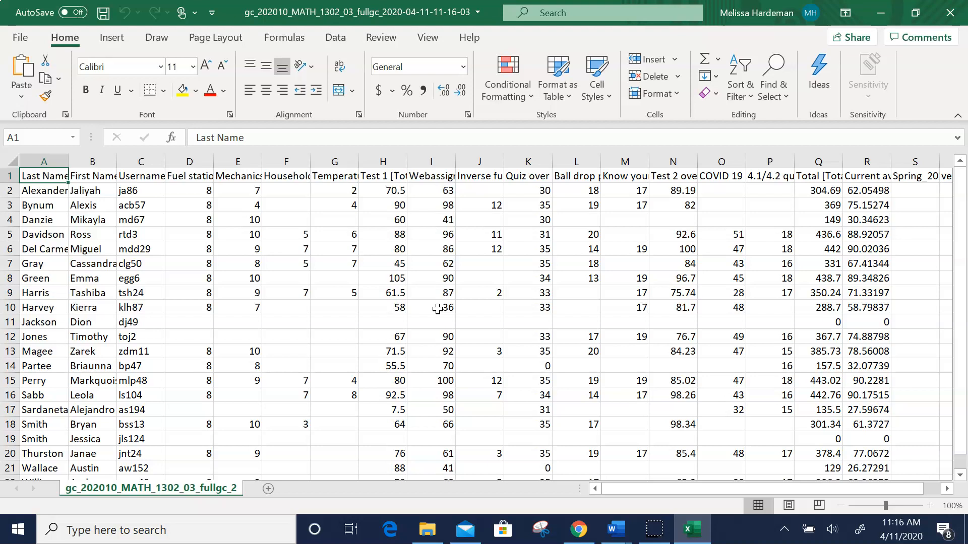
# Step: Delete header row 1 and columns C through S from the gradebook sheet, keeping only the last and first names
pyautogui.click(10, 178)
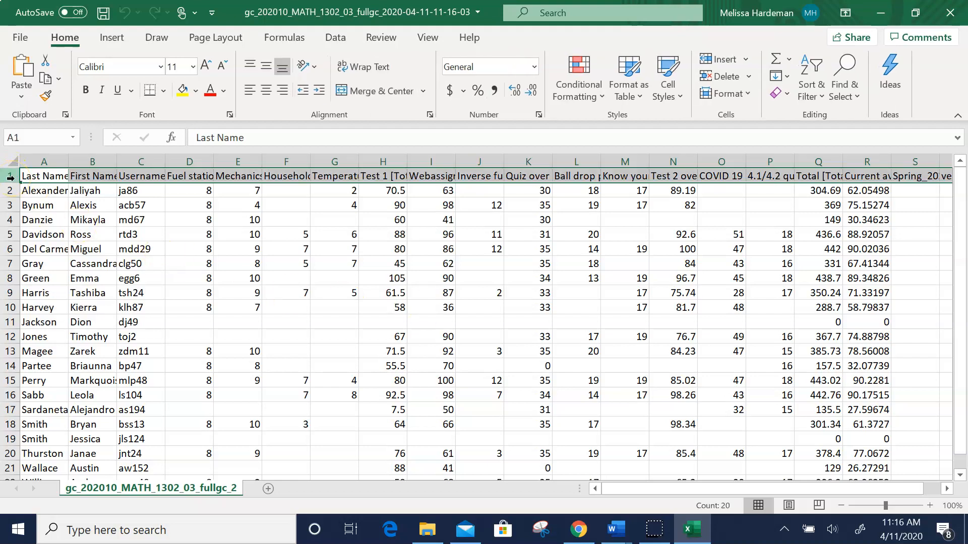
pyautogui.click(718, 77)
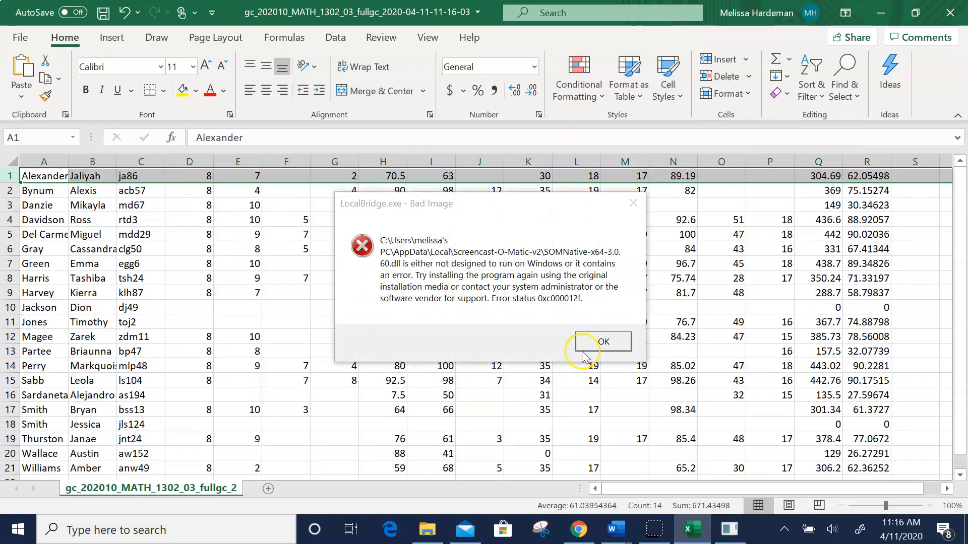
pyautogui.click(631, 207)
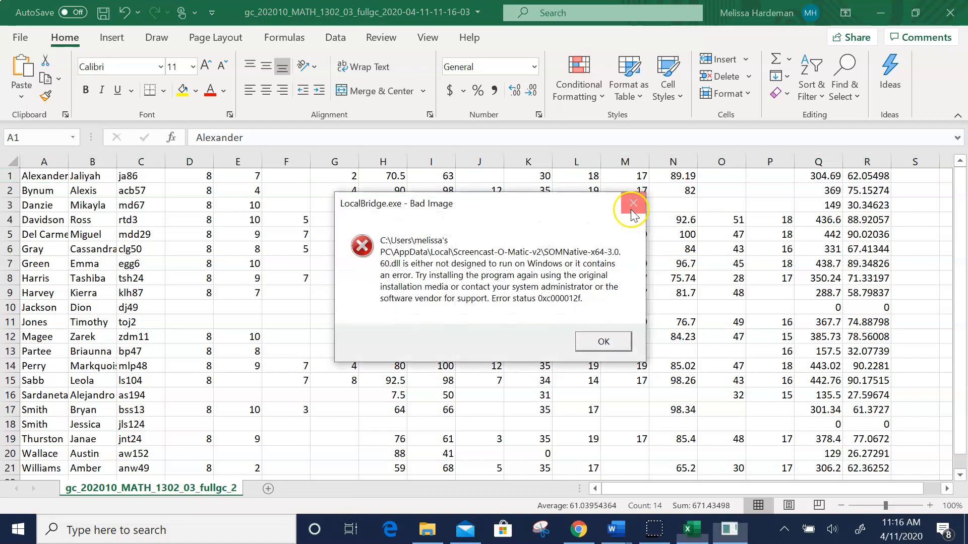
pyautogui.click(631, 209)
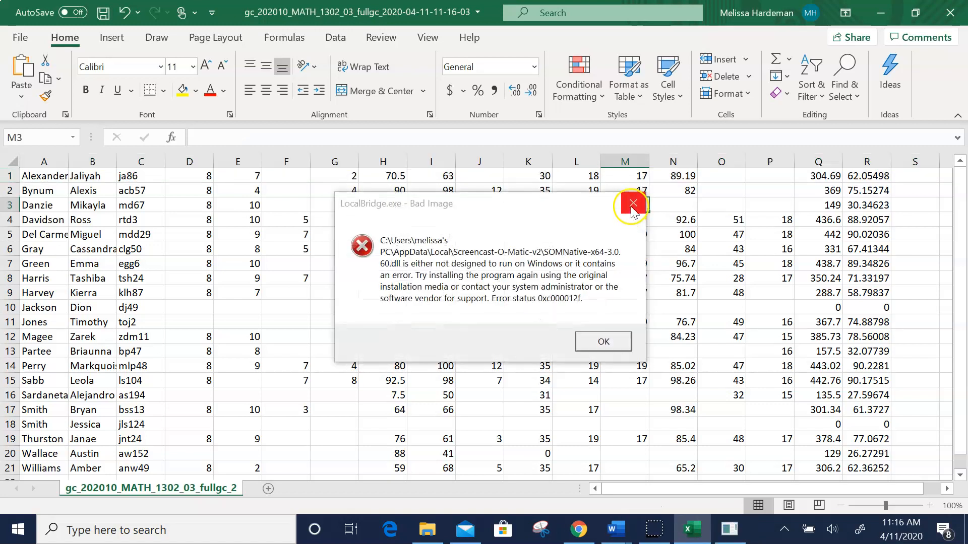
pyautogui.click(631, 207)
pyautogui.moveTo(135, 161); pyautogui.dragTo(909, 206)
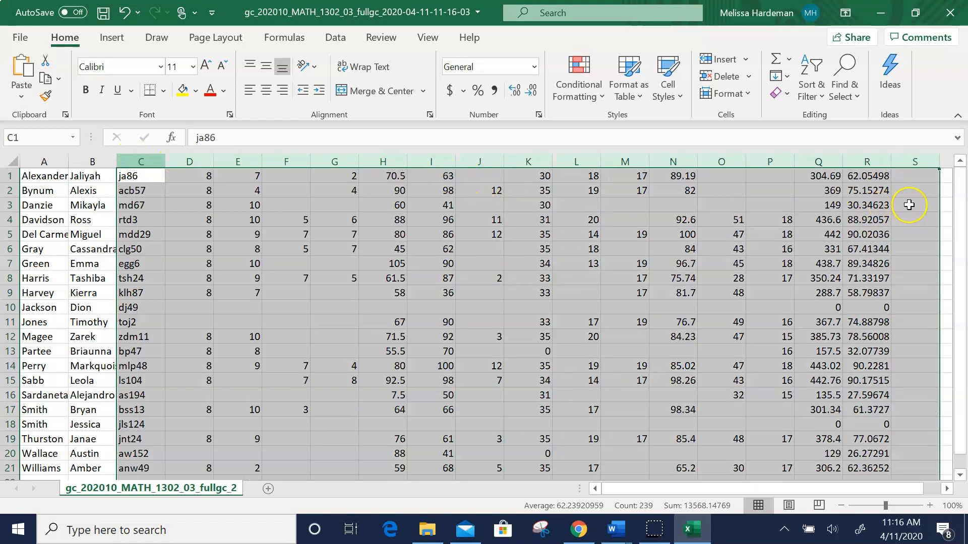
pyautogui.click(728, 79)
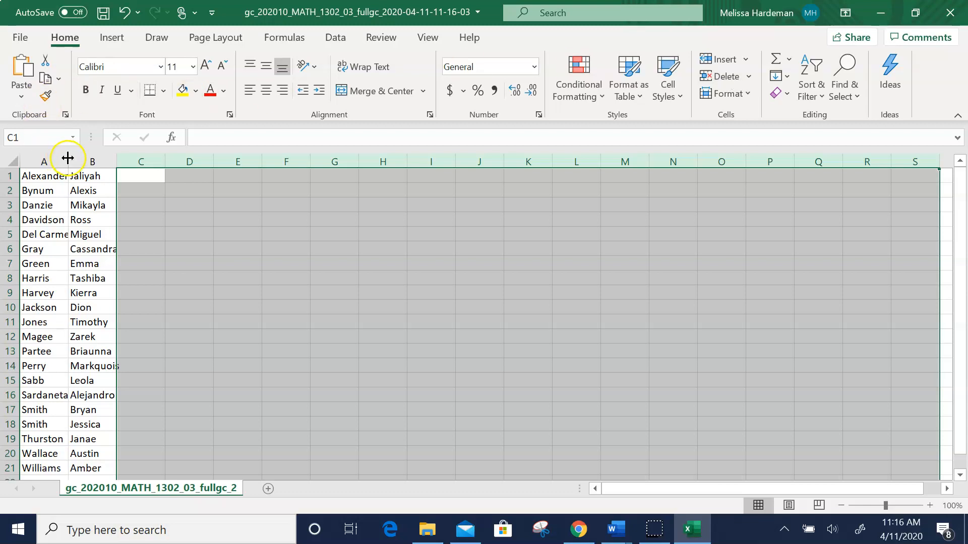
# Step: Widen columns A and B to fit the names, and make the empty column C much wider
pyautogui.moveTo(71, 160); pyautogui.dragTo(179, 165)
pyautogui.click(225, 180)
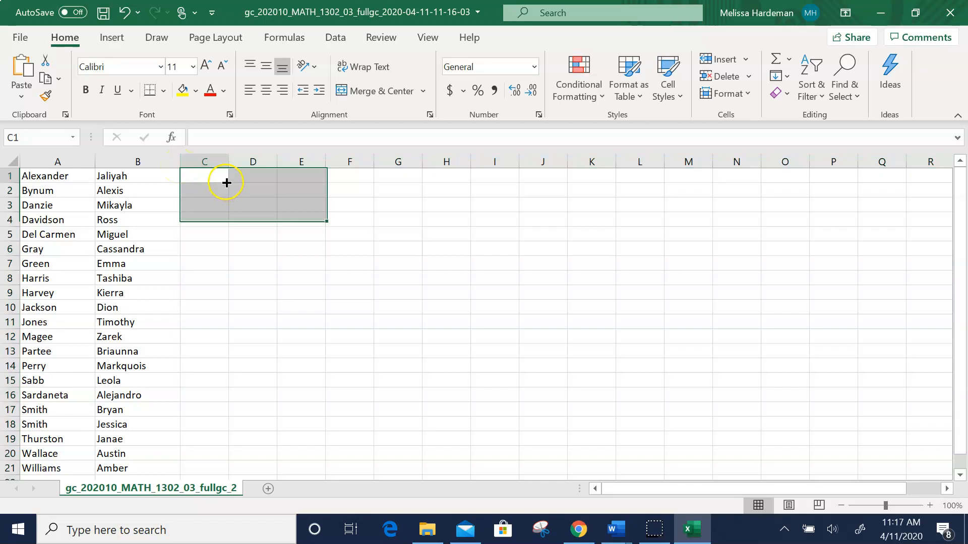
pyautogui.moveTo(229, 165); pyautogui.dragTo(396, 166)
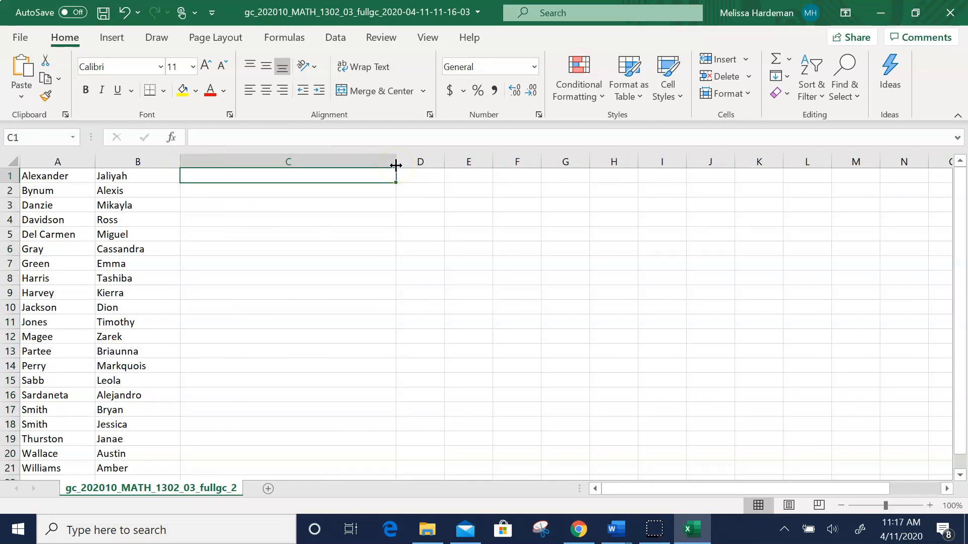
# Step: Restore the Excel window to a smaller size, move it to the desktop's left side and widen it
pyautogui.click(915, 12)
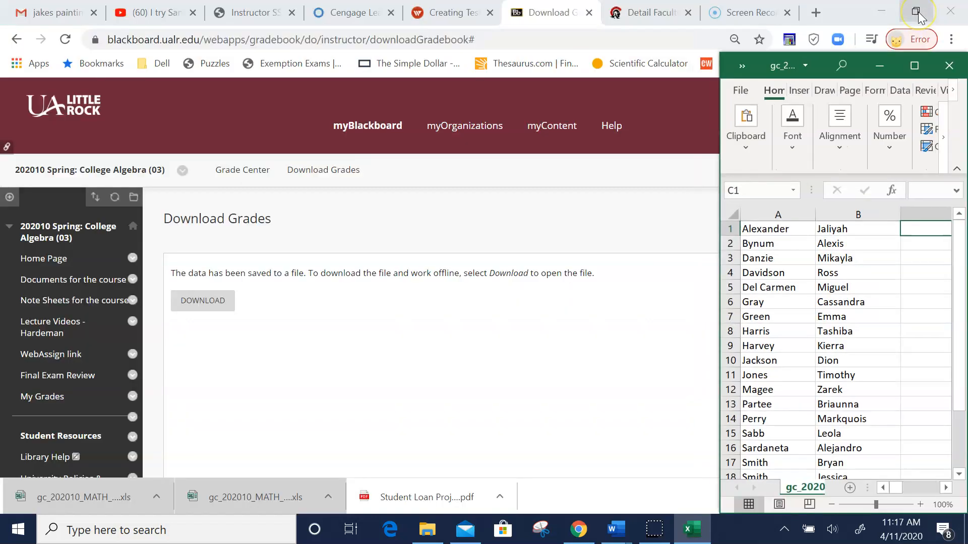
pyautogui.moveTo(821, 63); pyautogui.dragTo(169, 18)
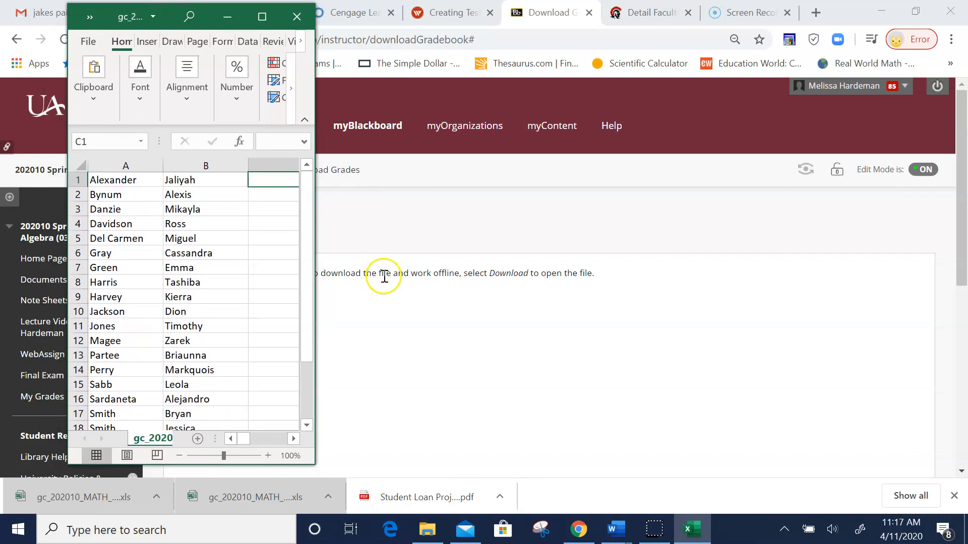
pyautogui.moveTo(317, 268); pyautogui.dragTo(521, 266)
# Step: Switch to Document2 in Word and reduce its window so the address list shows alongside the name sheet
pyautogui.click(625, 529)
pyautogui.click(695, 472)
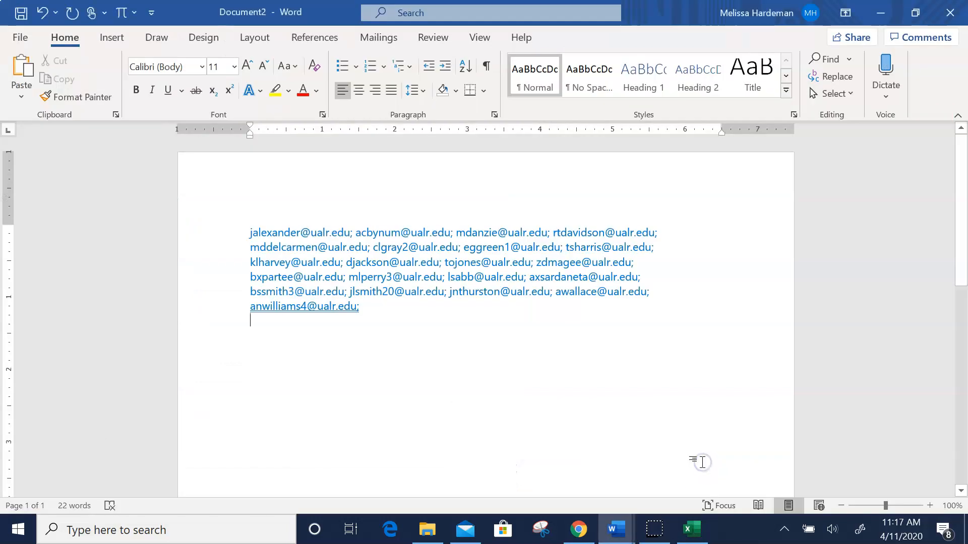
pyautogui.click(916, 13)
pyautogui.click(650, 66)
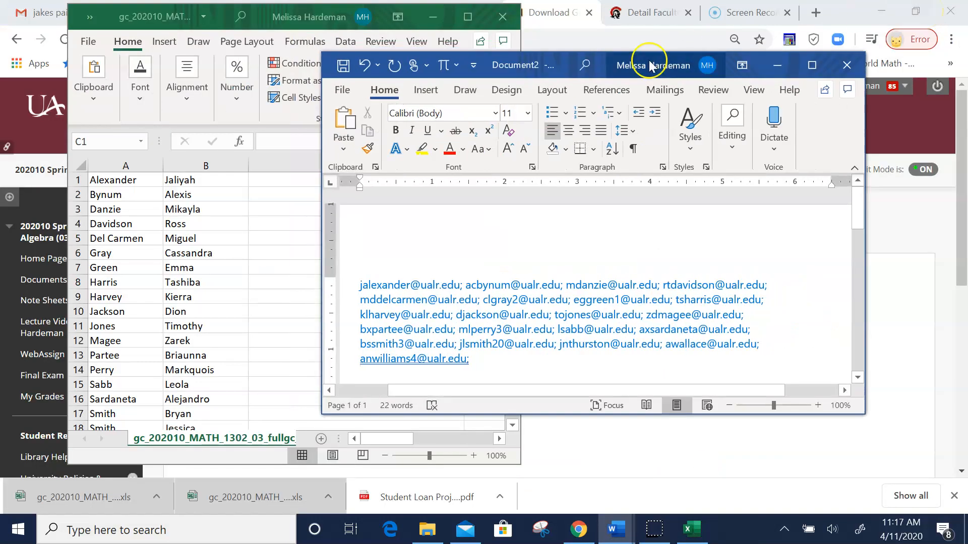
# Step: Arrange the Word address list and name sheet side by side, moving the first email address from the list into cell C1
pyautogui.moveTo(569, 58); pyautogui.dragTo(702, 16)
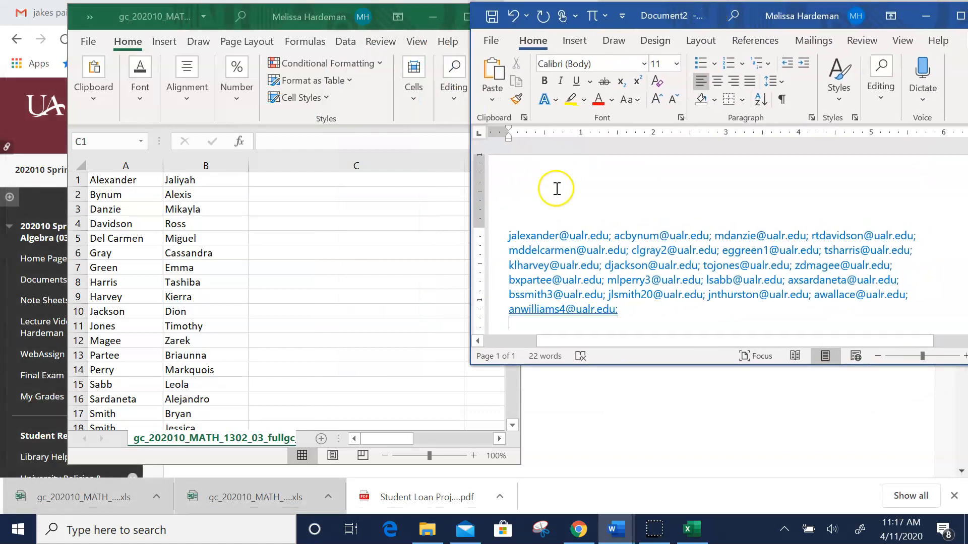
pyautogui.moveTo(608, 235); pyautogui.dragTo(315, 178)
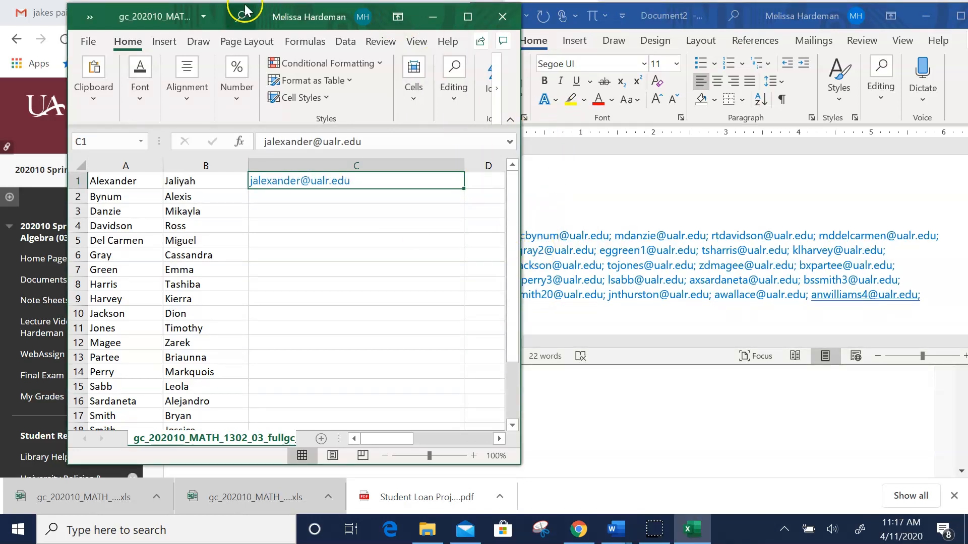
pyautogui.moveTo(217, 10); pyautogui.dragTo(181, 14)
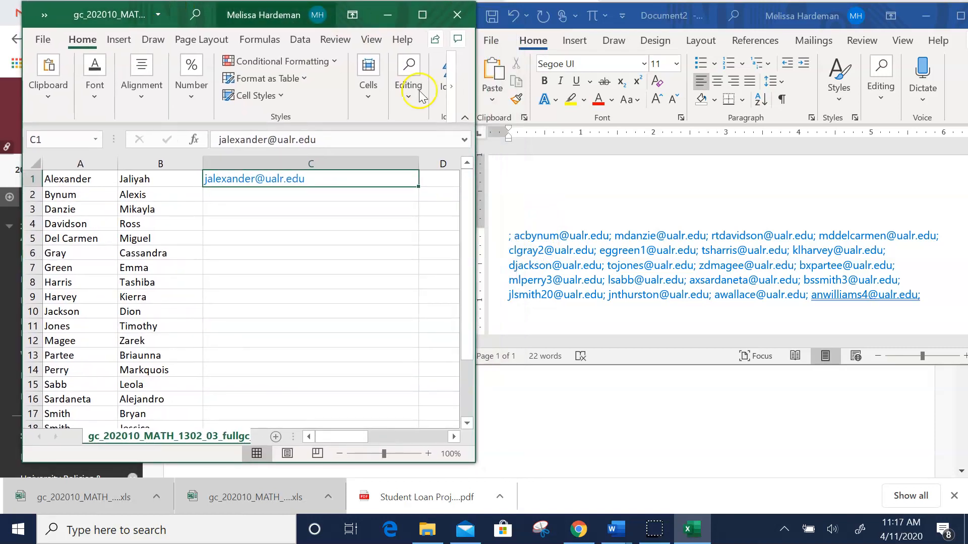
# Step: Move the second and third students' email addresses from the Word list into cells C2 and C3
pyautogui.click(610, 238)
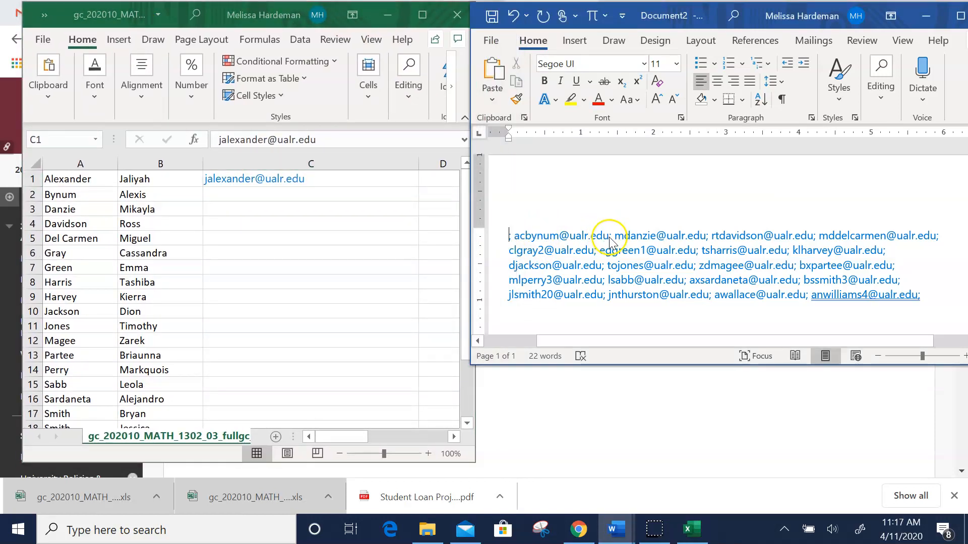
pyautogui.moveTo(610, 238); pyautogui.dragTo(259, 191)
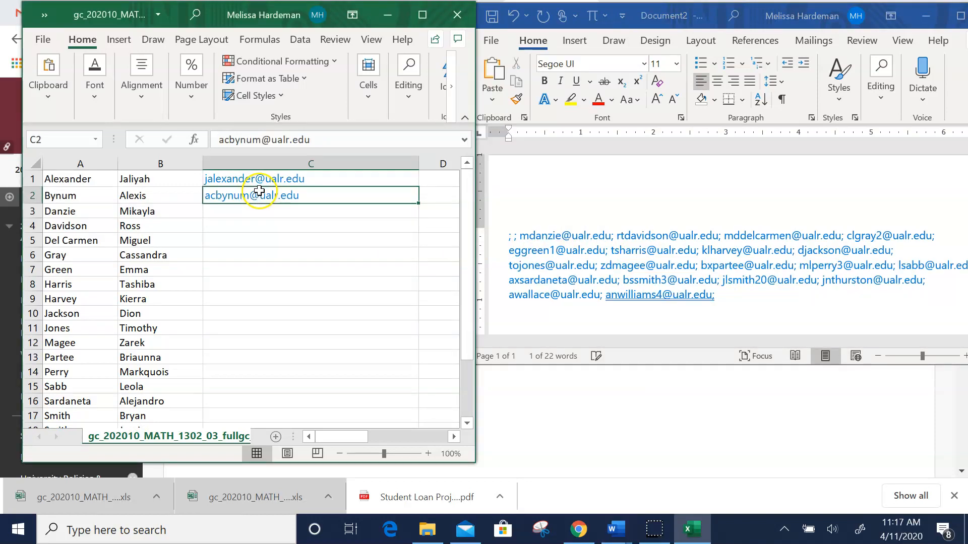
pyautogui.click(612, 237)
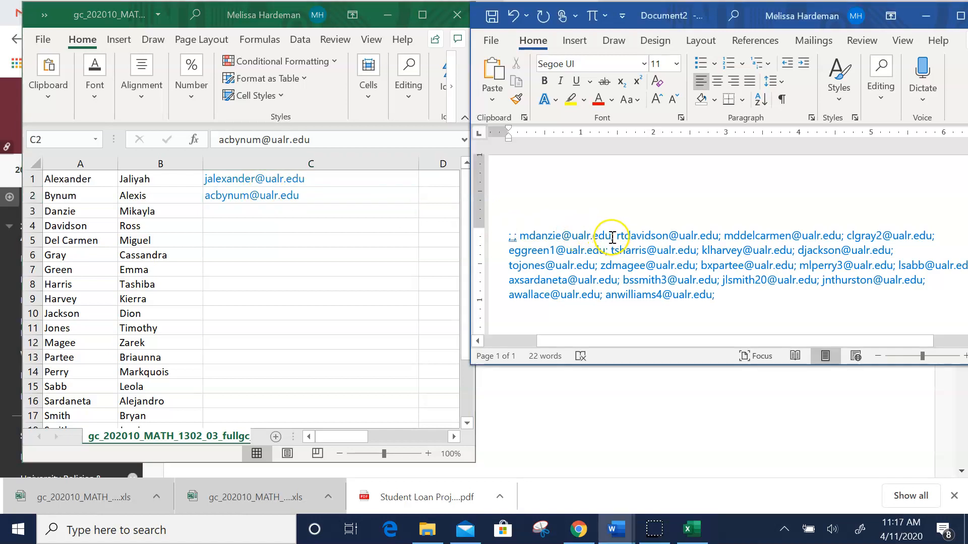
pyautogui.moveTo(610, 237); pyautogui.dragTo(259, 207)
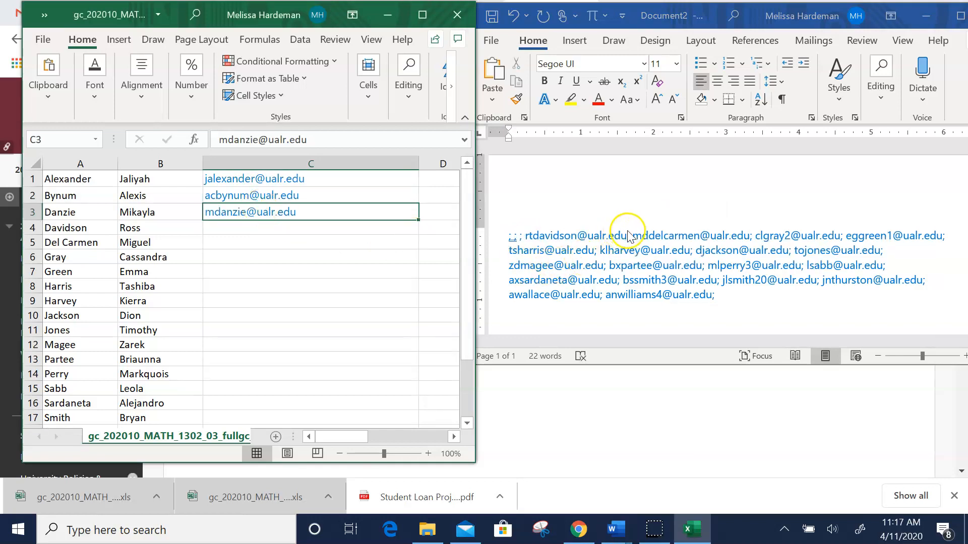
# Step: Move the next two email addresses from the Word list into cells C4 and C5, beside the matching names
pyautogui.click(628, 235)
pyautogui.moveTo(627, 237); pyautogui.dragTo(527, 237)
pyautogui.moveTo(425, 233); pyautogui.dragTo(335, 223)
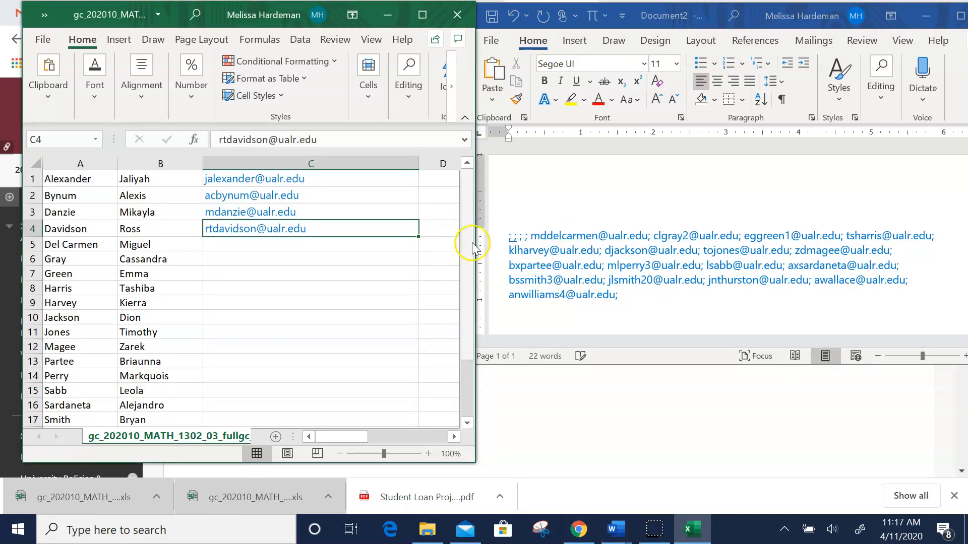
pyautogui.moveTo(469, 247); pyautogui.dragTo(465, 210)
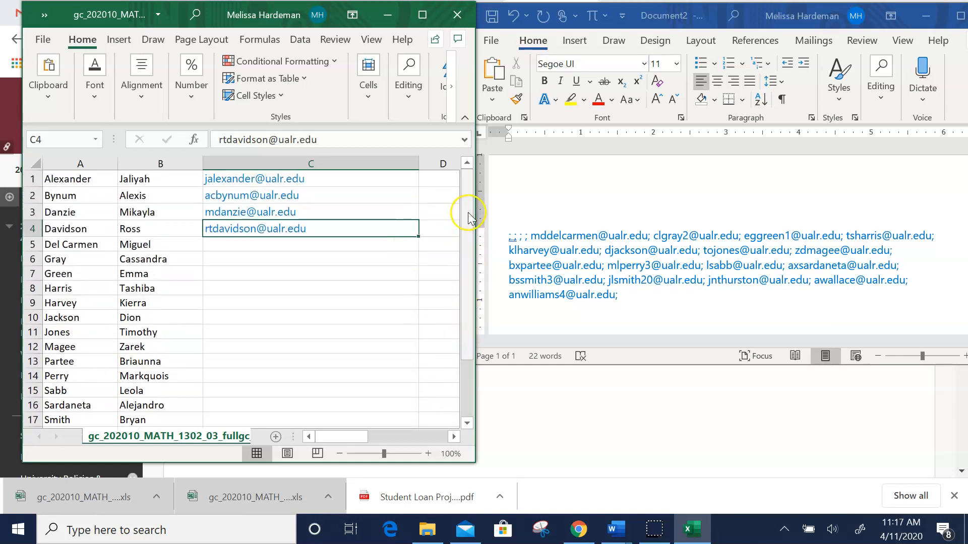
pyautogui.click(625, 234)
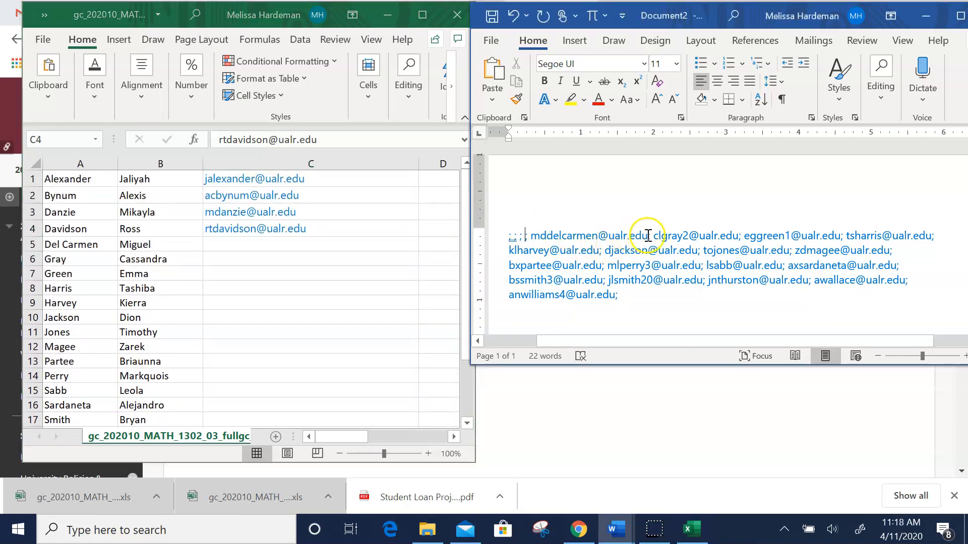
pyautogui.moveTo(648, 236); pyautogui.dragTo(570, 238)
pyautogui.moveTo(555, 237); pyautogui.dragTo(345, 244)
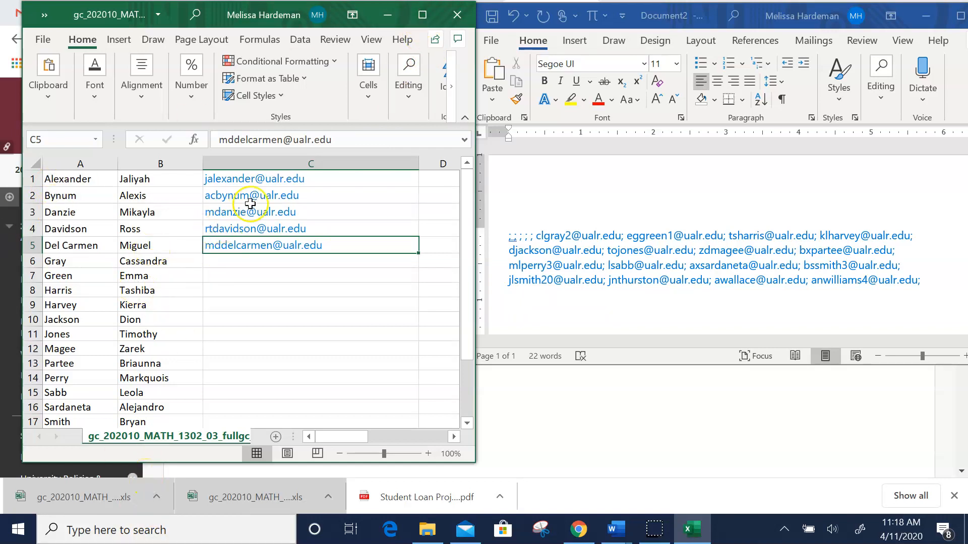
# Step: Maximize the workbook window and start saving a copy with the file type CSV (Comma delimited)
pyautogui.click(422, 14)
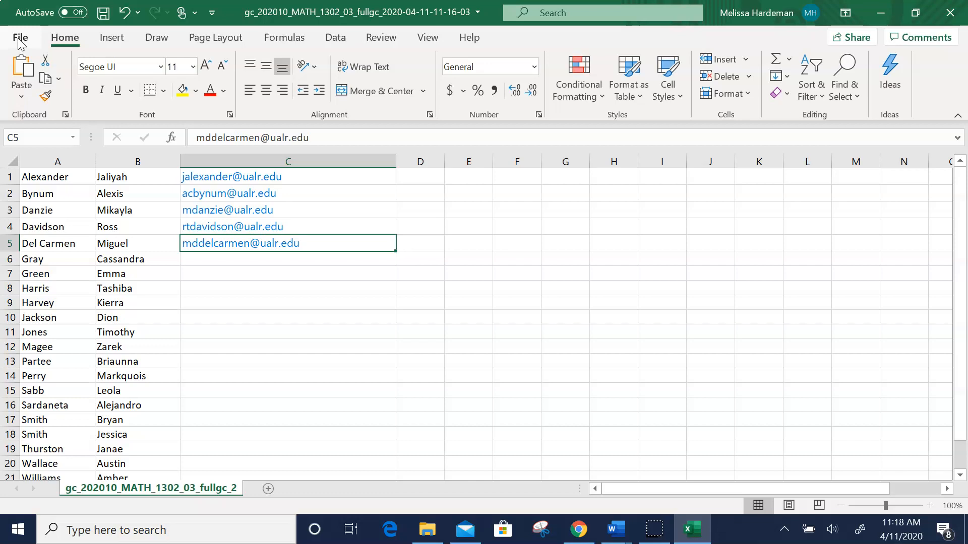
pyautogui.click(19, 40)
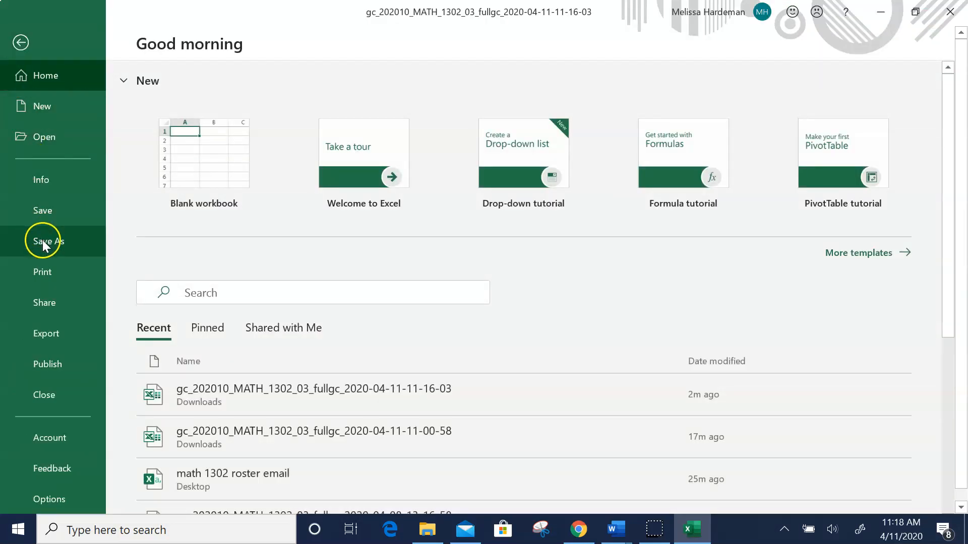
pyautogui.click(43, 244)
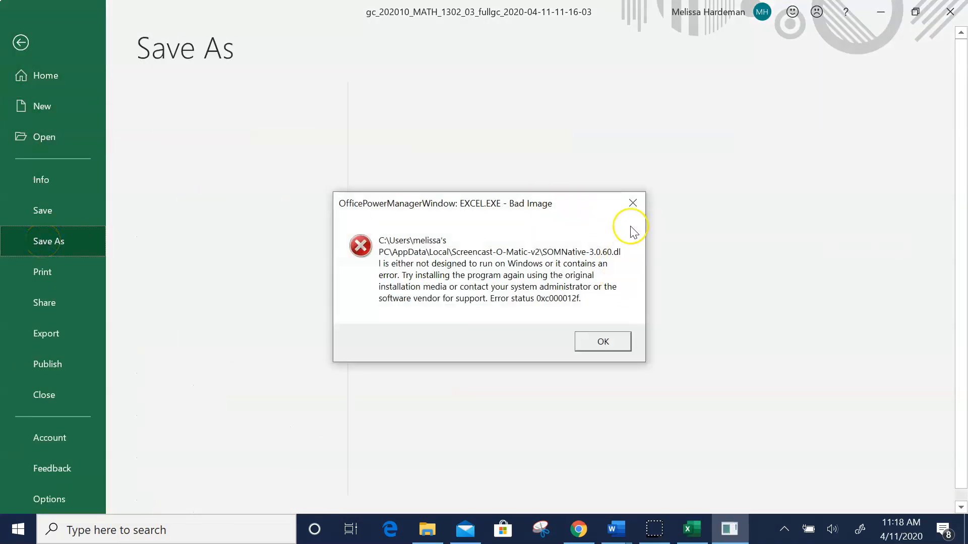
pyautogui.click(632, 204)
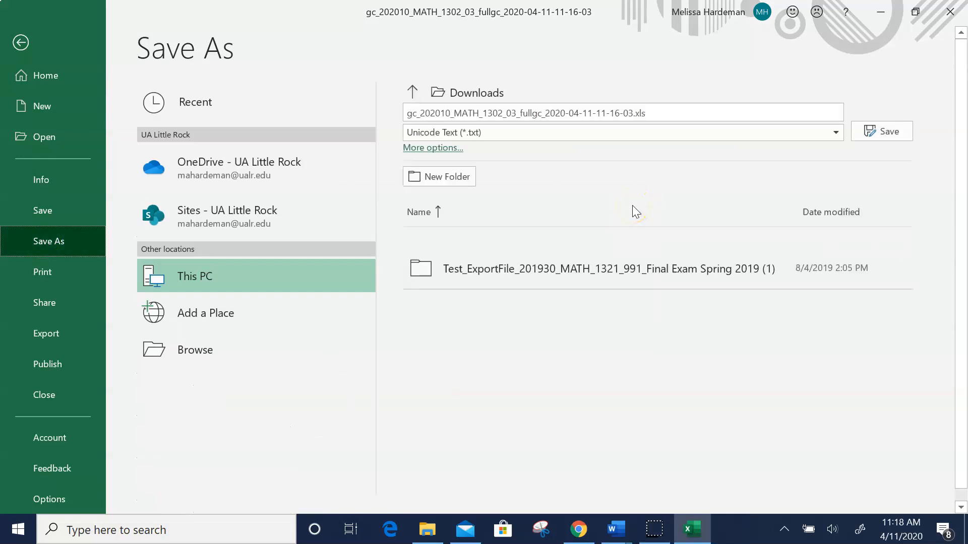
pyautogui.click(524, 140)
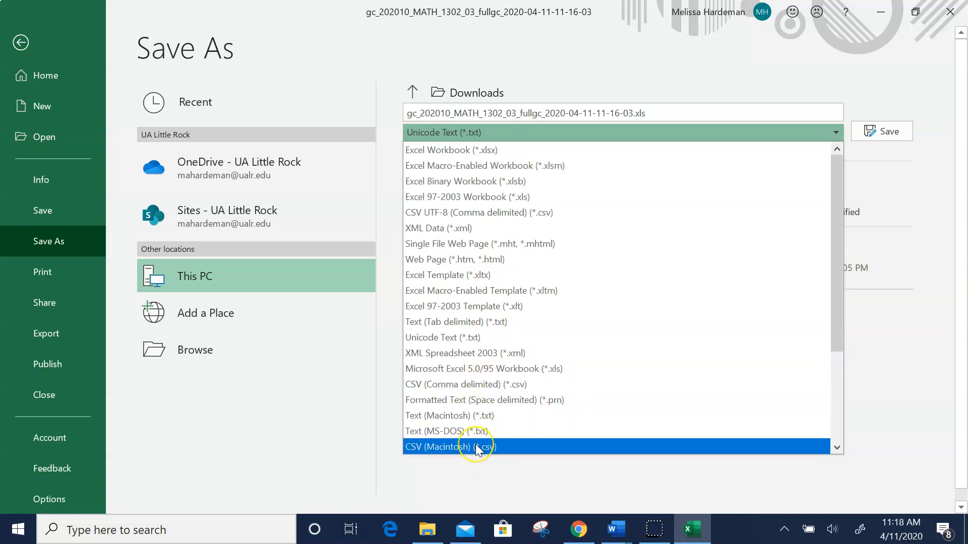
pyautogui.click(483, 386)
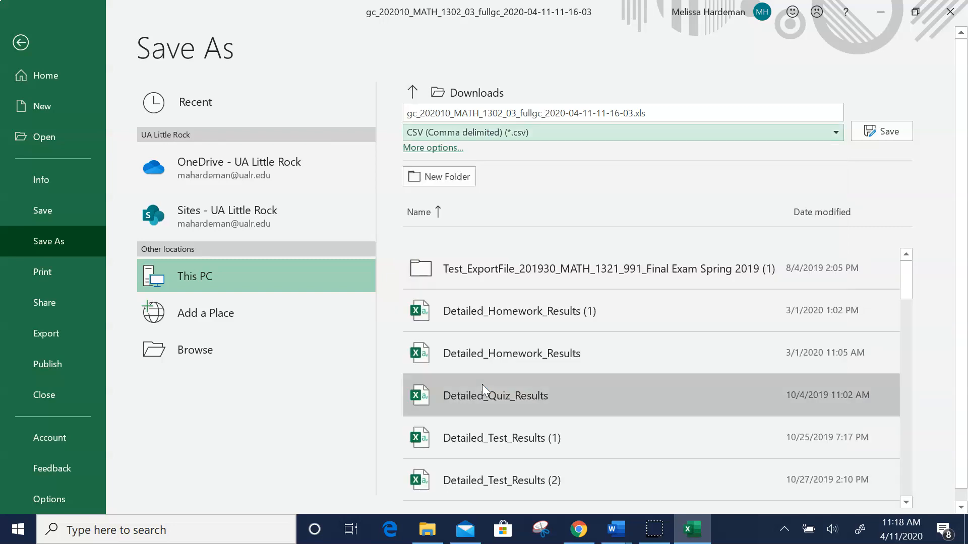
# Step: Name the copy "roster email college algebra 1302" followed by 03 and save it in Downloads
pyautogui.click(601, 112)
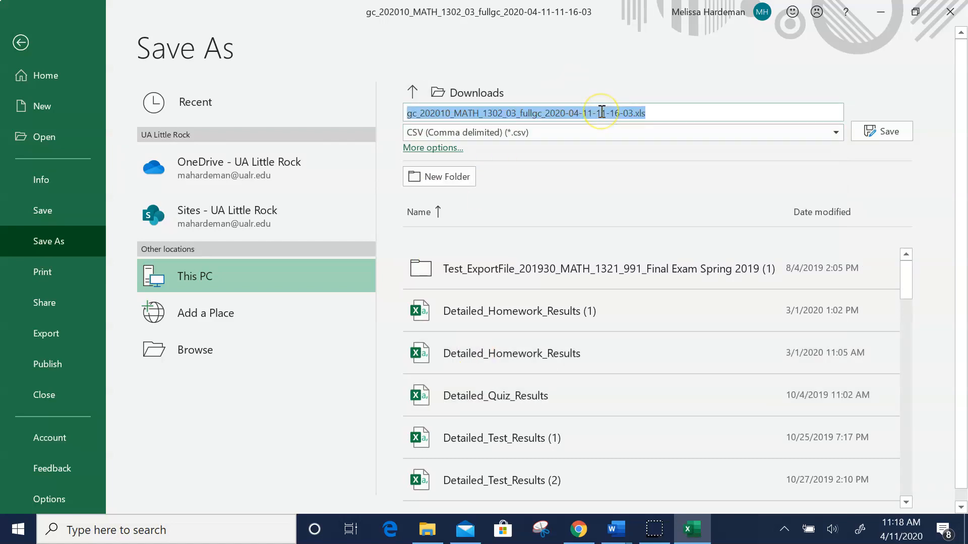
pyautogui.write('ro')
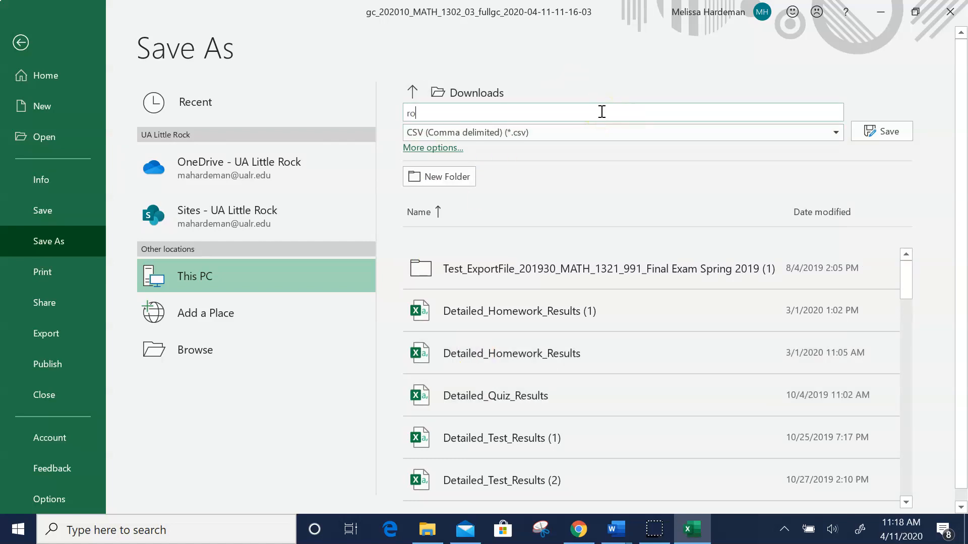
pyautogui.write('ster email college algebra 1302')
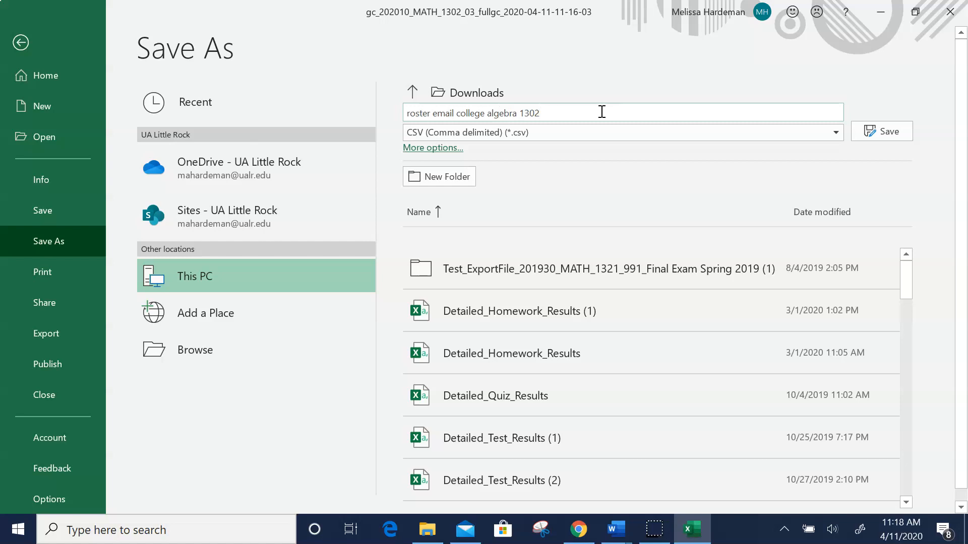
pyautogui.write('03')
pyautogui.click(882, 131)
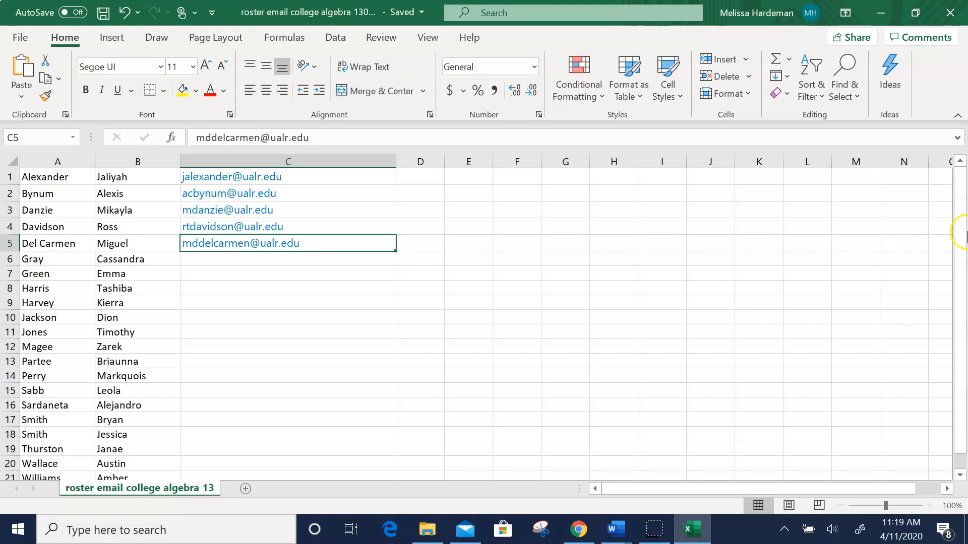
pyautogui.moveTo(956, 186); pyautogui.dragTo(963, 313)
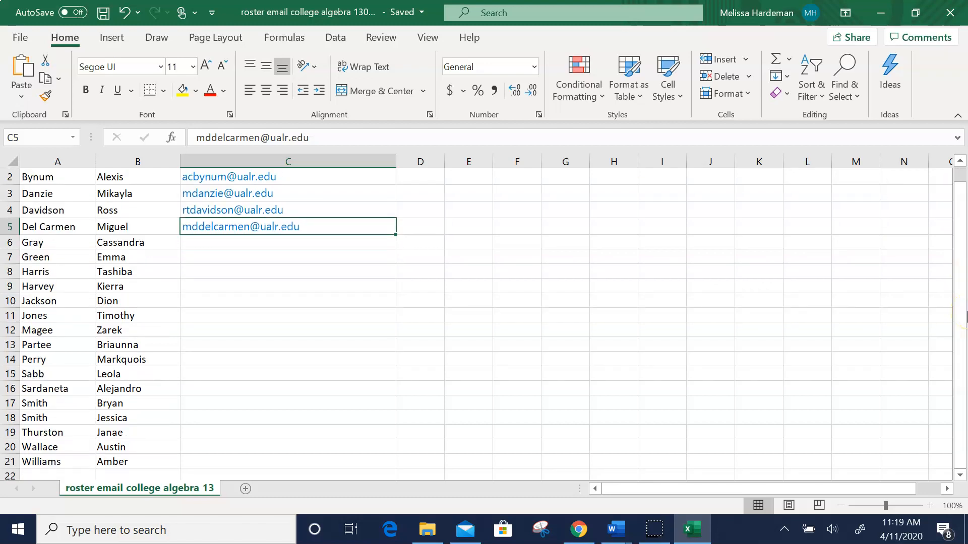